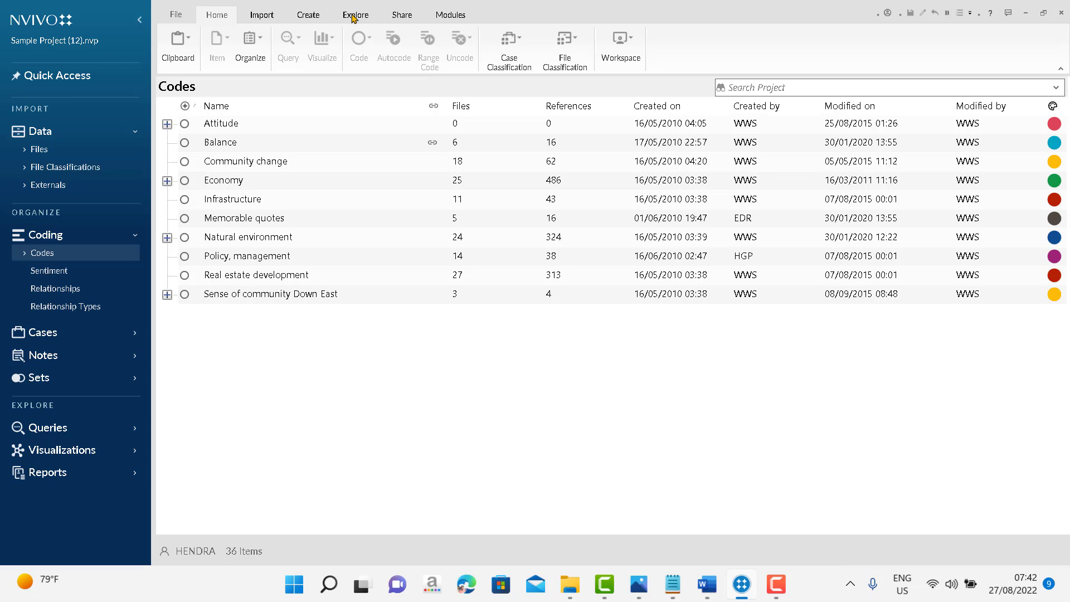
Create a Coding query whose first criterion is content coded to the Infrastructure code.
click(353, 16)
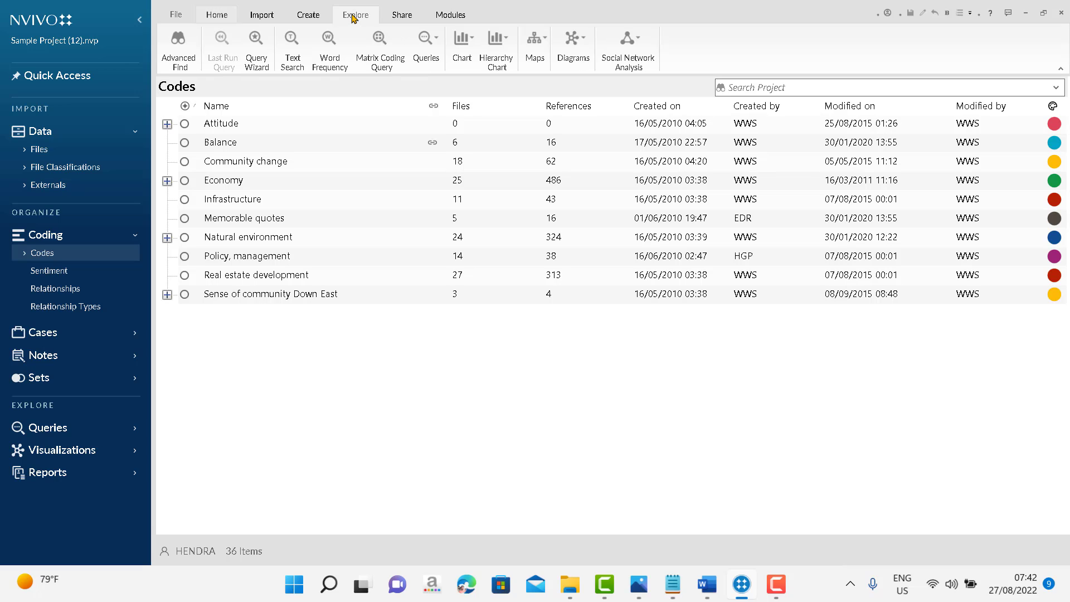
click(438, 40)
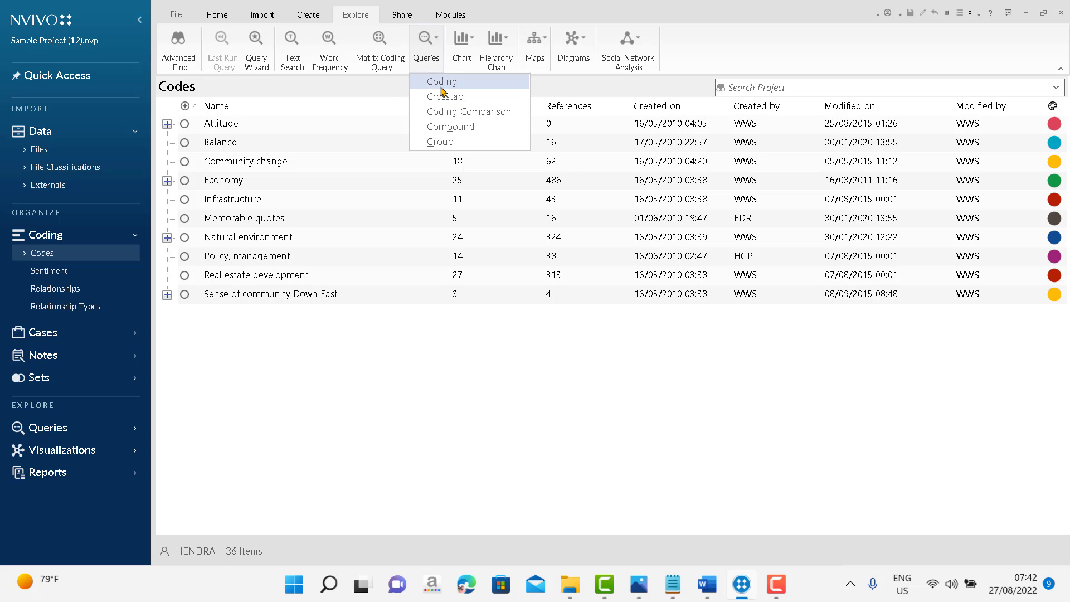
click(739, 55)
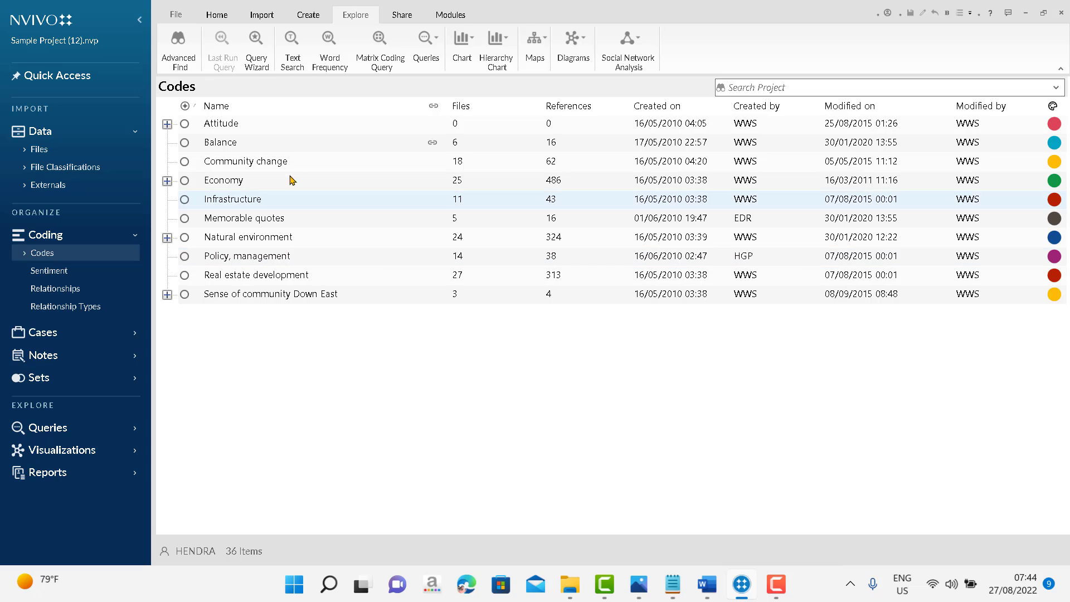
click(438, 39)
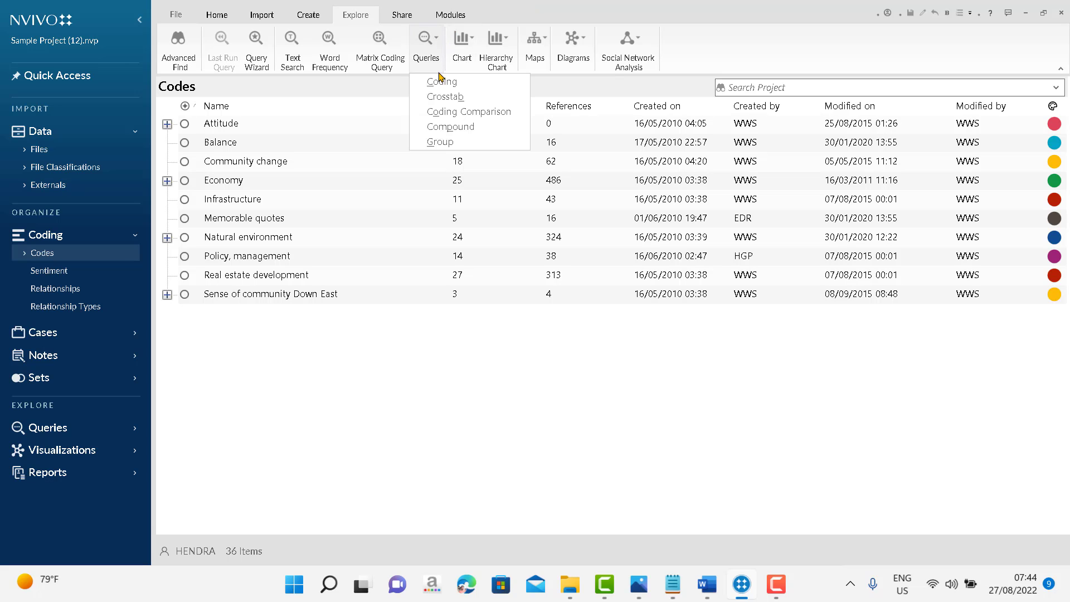
click(443, 88)
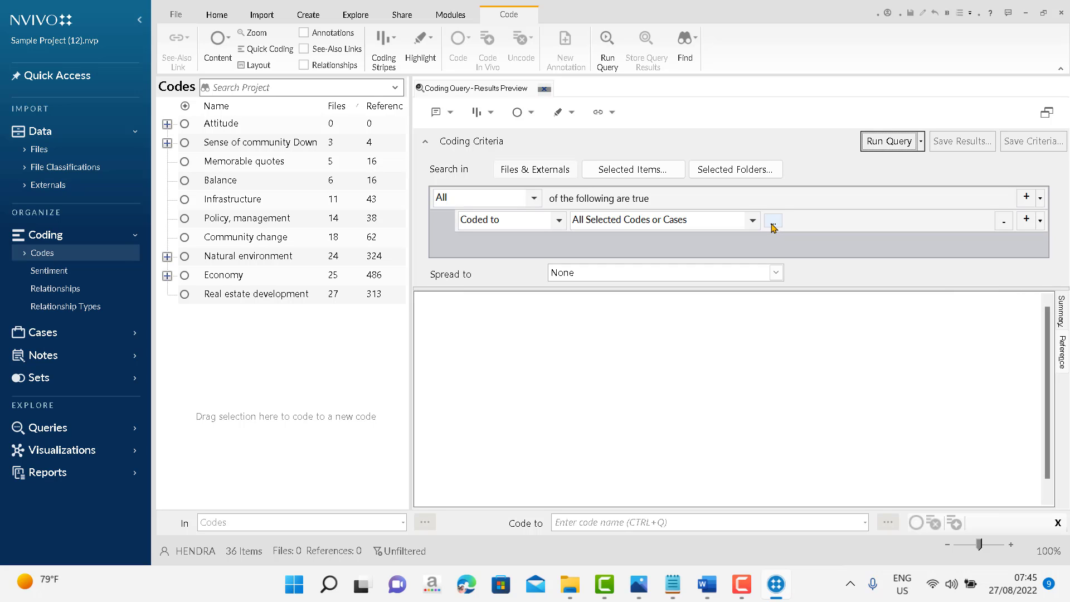
click(773, 223)
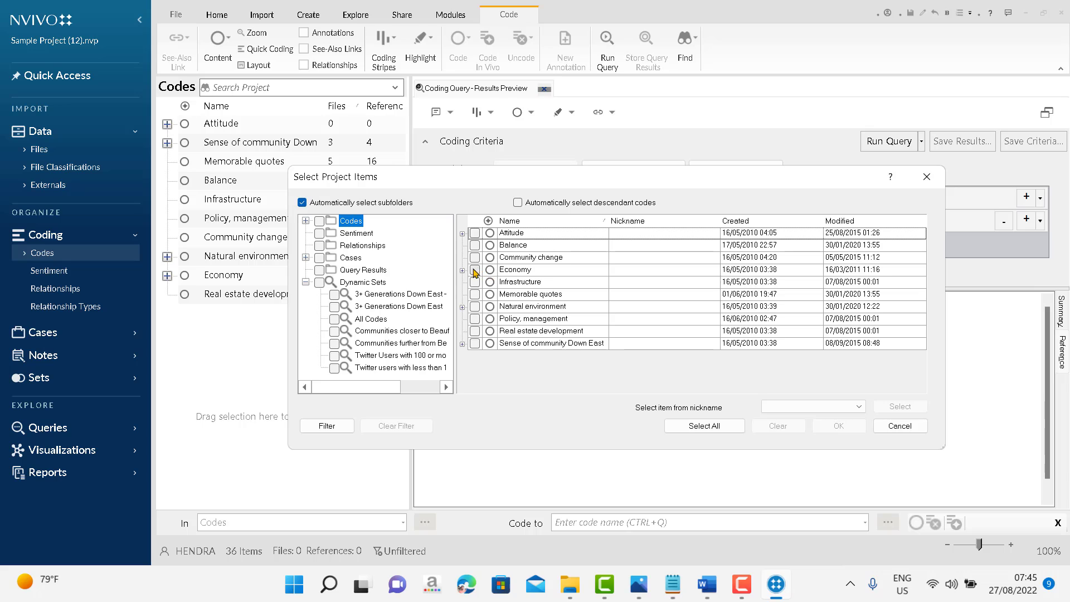
click(462, 270)
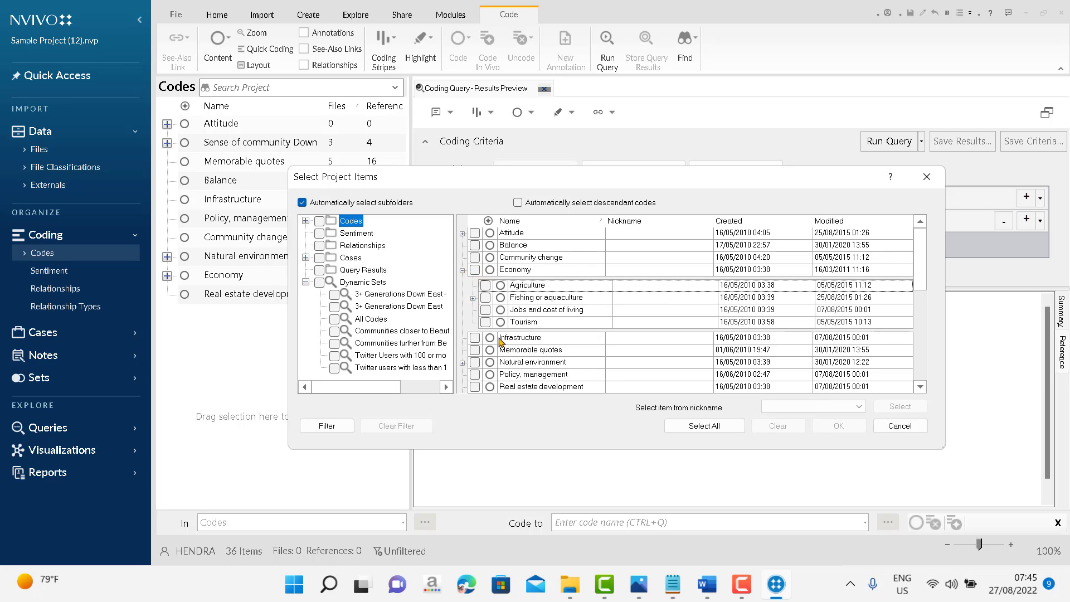
click(474, 338)
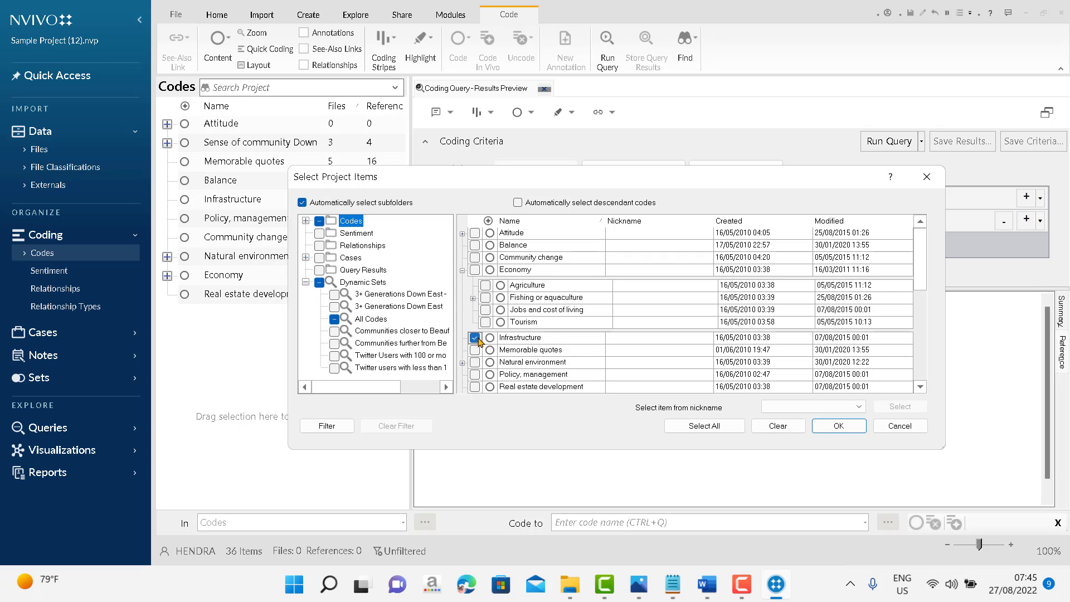
click(825, 428)
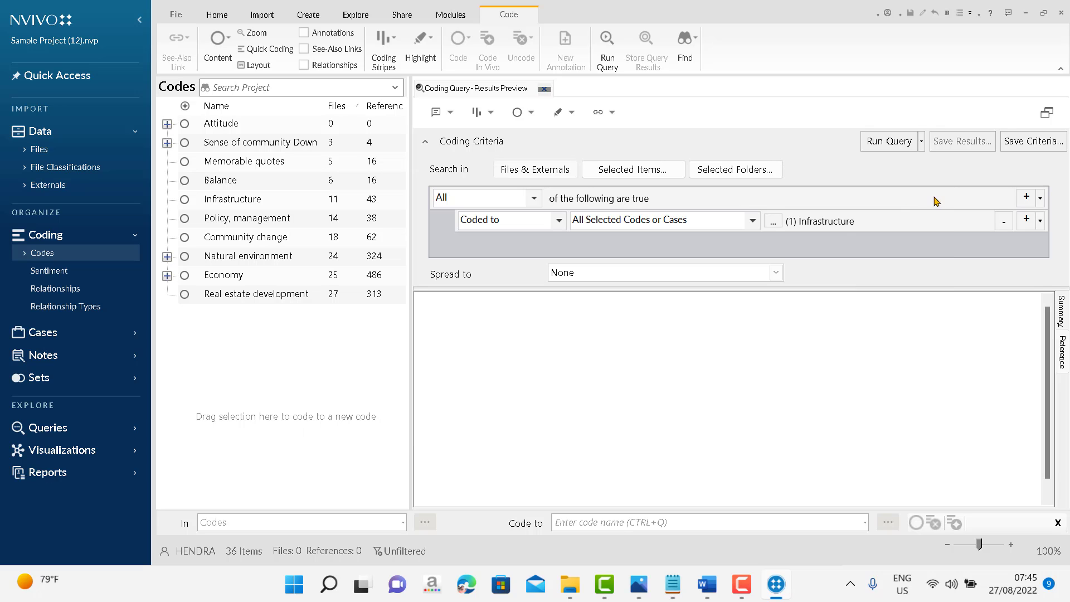
Add a second criterion to the coding query for content coded to Real estate development.
click(1026, 221)
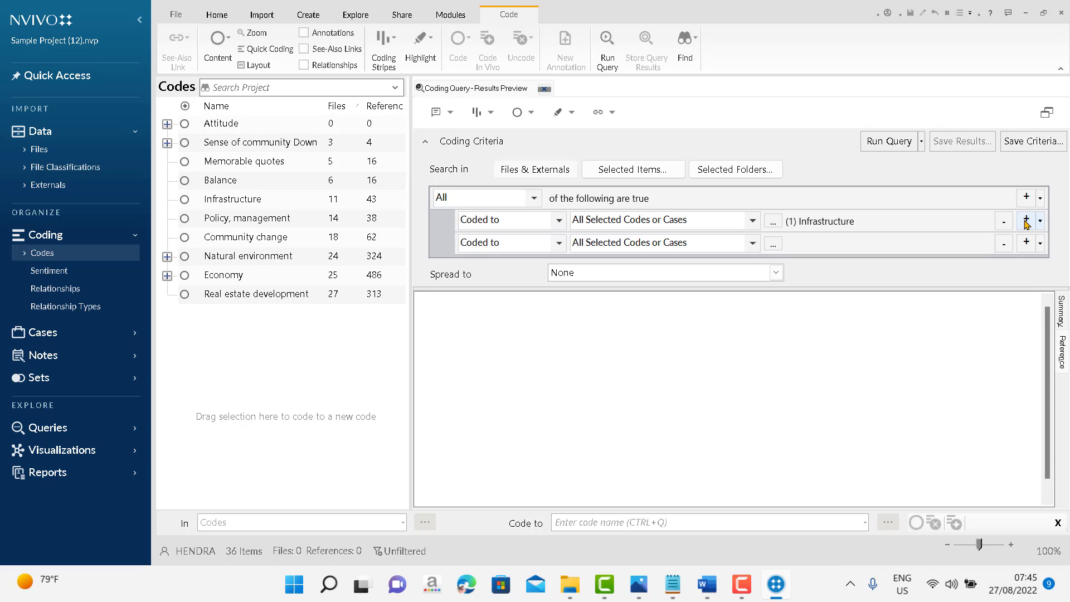
click(772, 244)
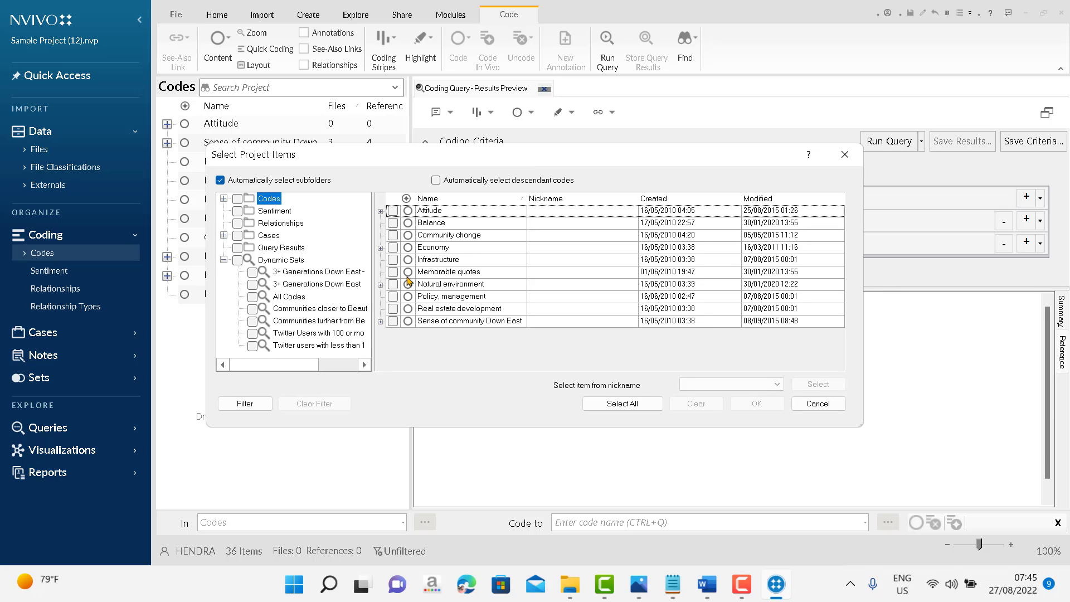
click(381, 247)
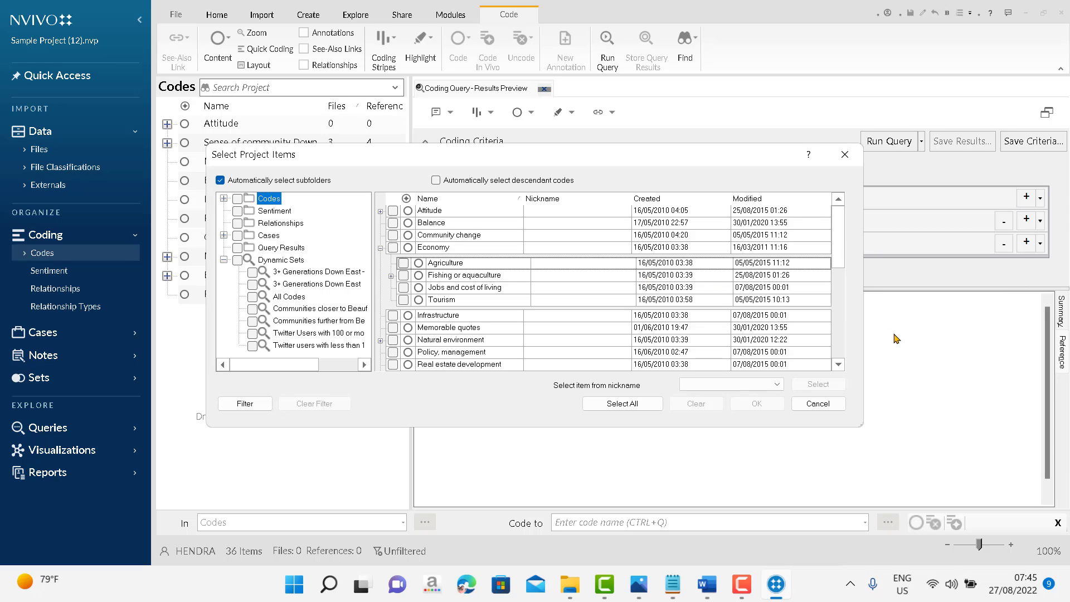
click(837, 368)
click(837, 367)
click(838, 368)
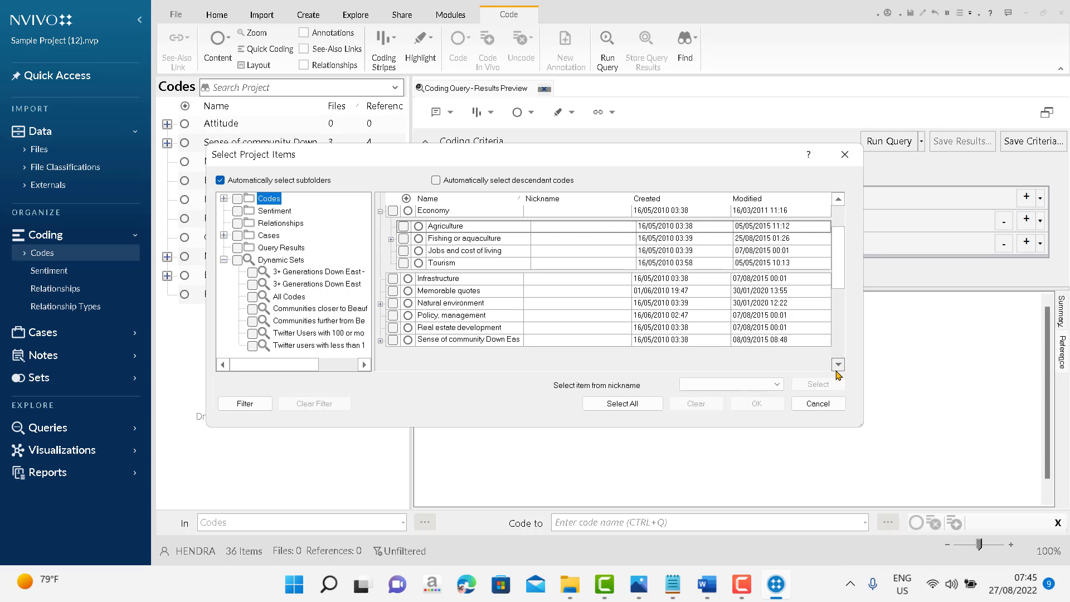
click(838, 368)
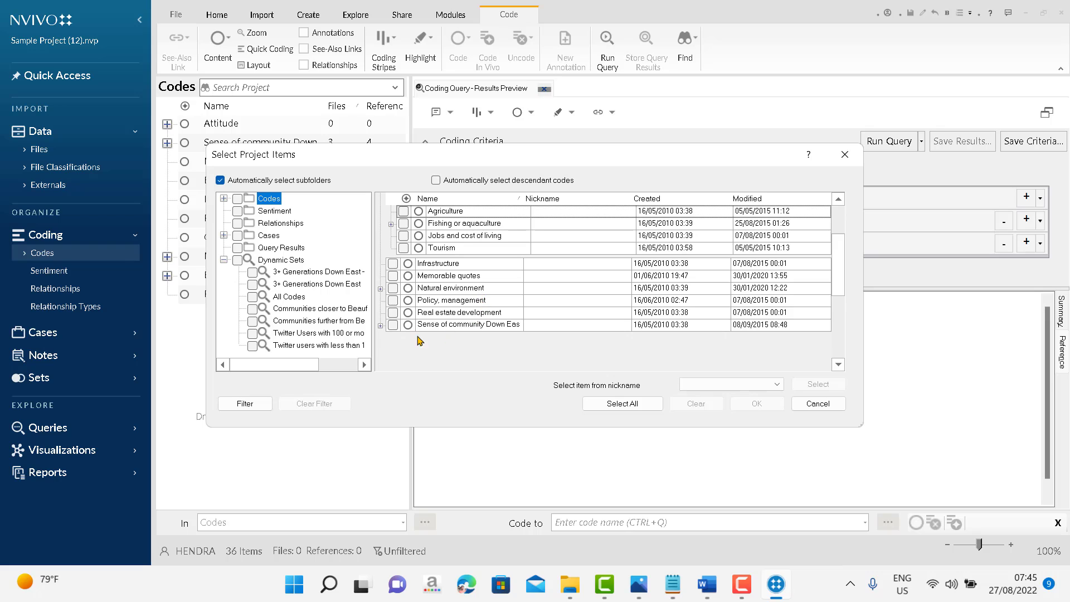
click(393, 313)
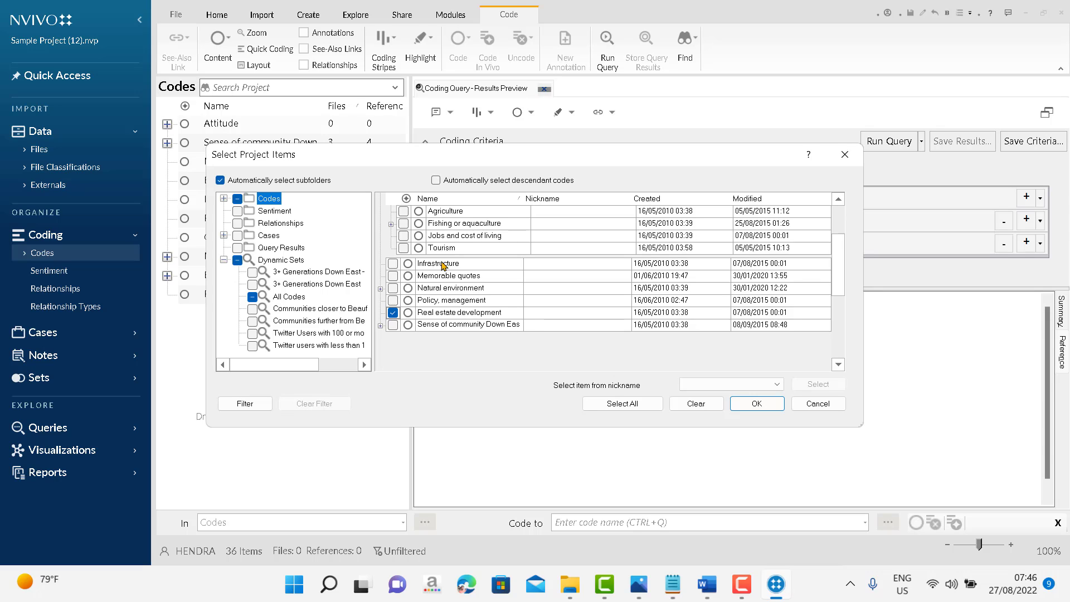
click(756, 404)
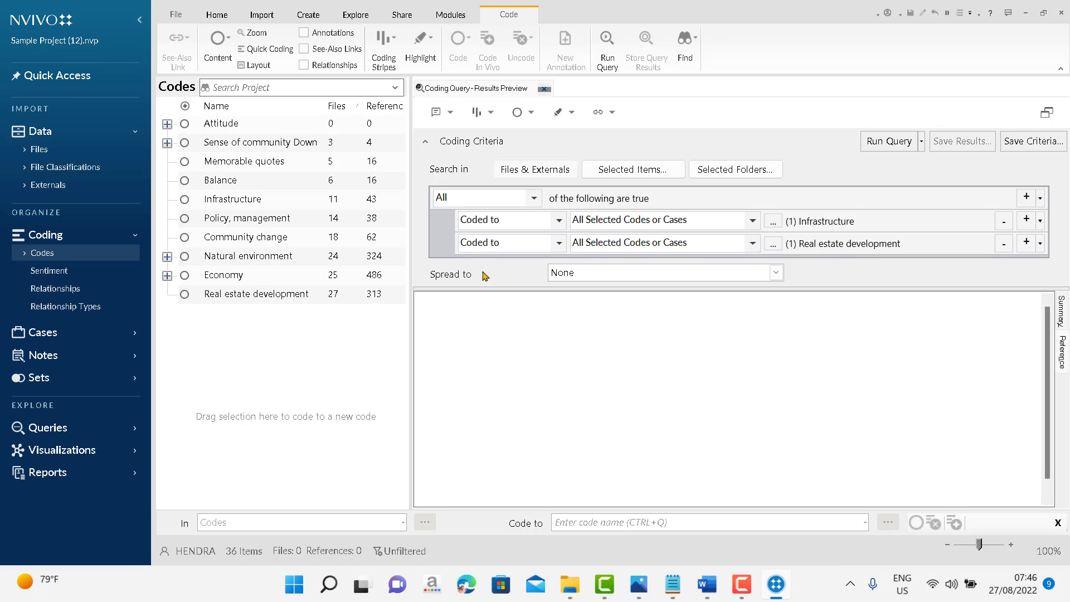
Spread the coding query results to Broad Context and run the query.
click(775, 273)
click(579, 331)
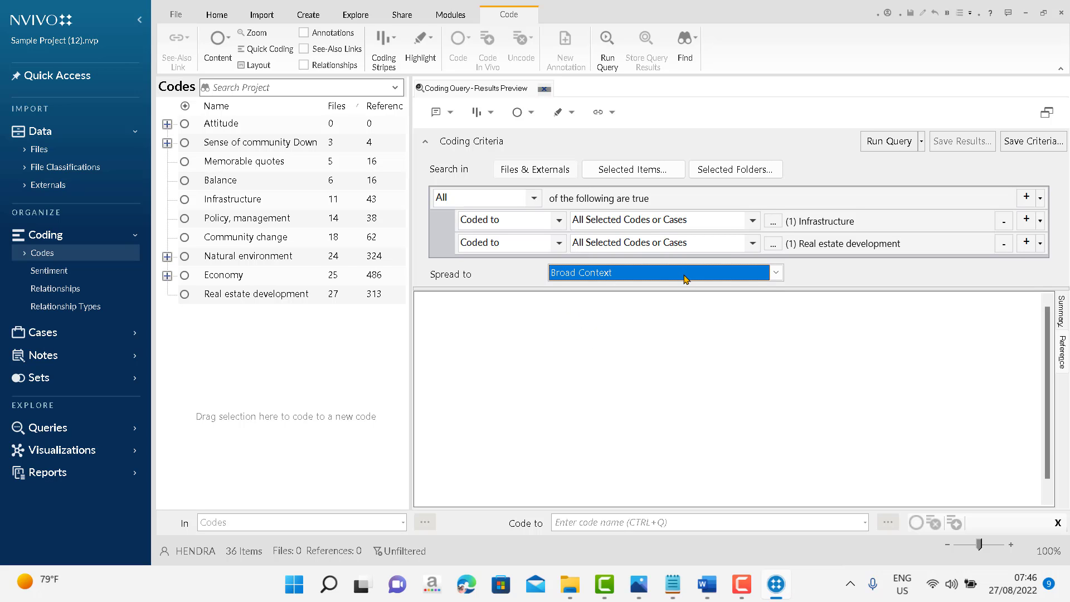
click(891, 141)
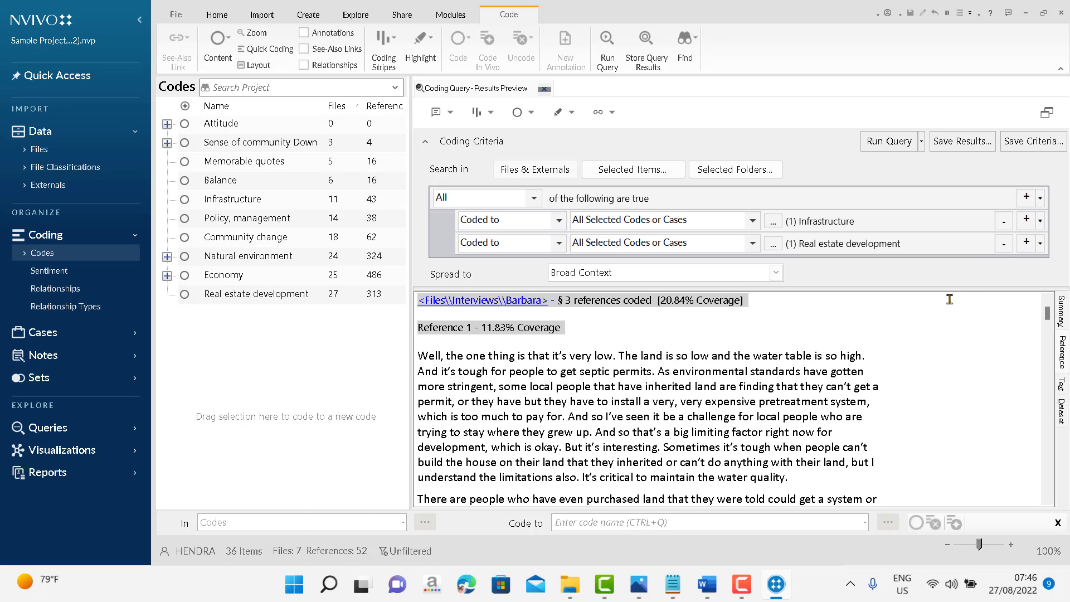
mouse_move(1047, 315)
mouse_down()
mouse_move(1046, 493)
mouse_move(1043, 312)
mouse_up()
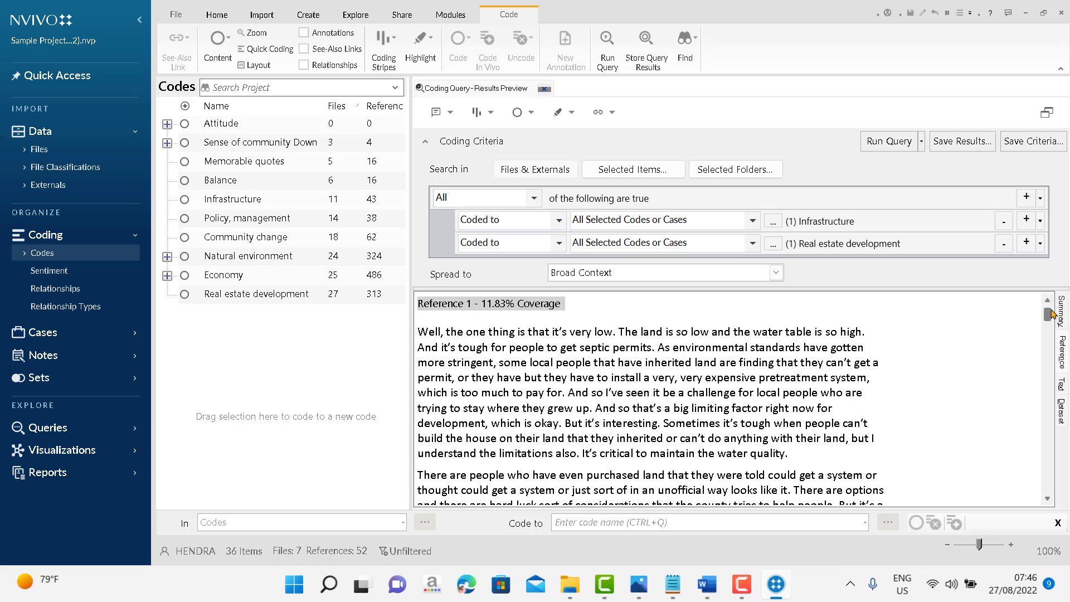
drag(1047, 314, 1042, 292)
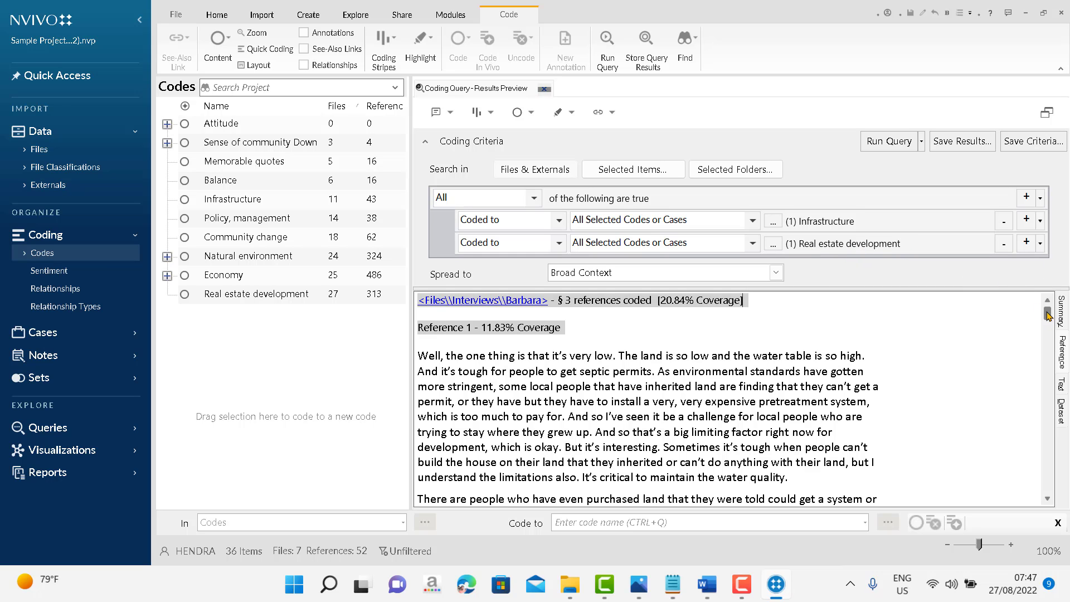
mouse_move(1046, 315)
mouse_down()
mouse_move(1048, 340)
mouse_move(1046, 309)
mouse_up()
mouse_move(1047, 316)
mouse_down()
mouse_move(1047, 325)
mouse_move(1047, 315)
mouse_up()
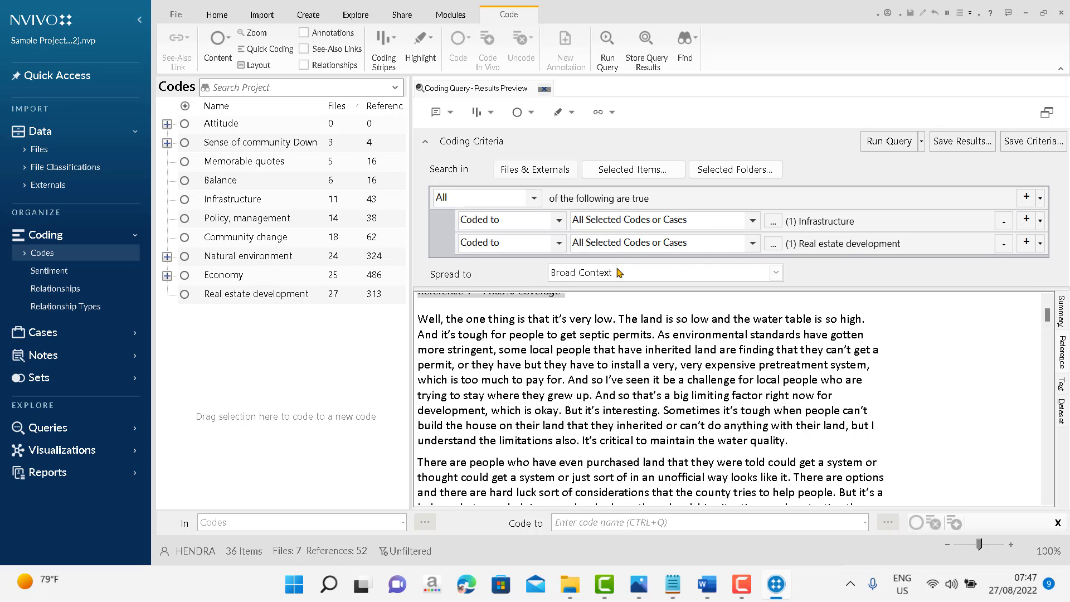
Show all coding stripes beside the query results and close them again.
click(491, 113)
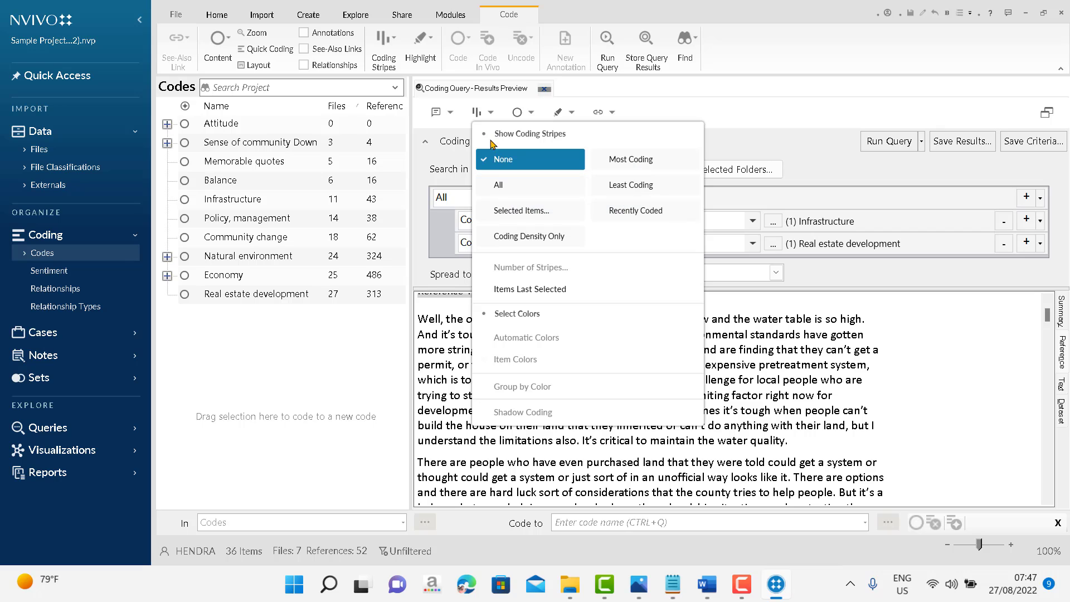
click(502, 190)
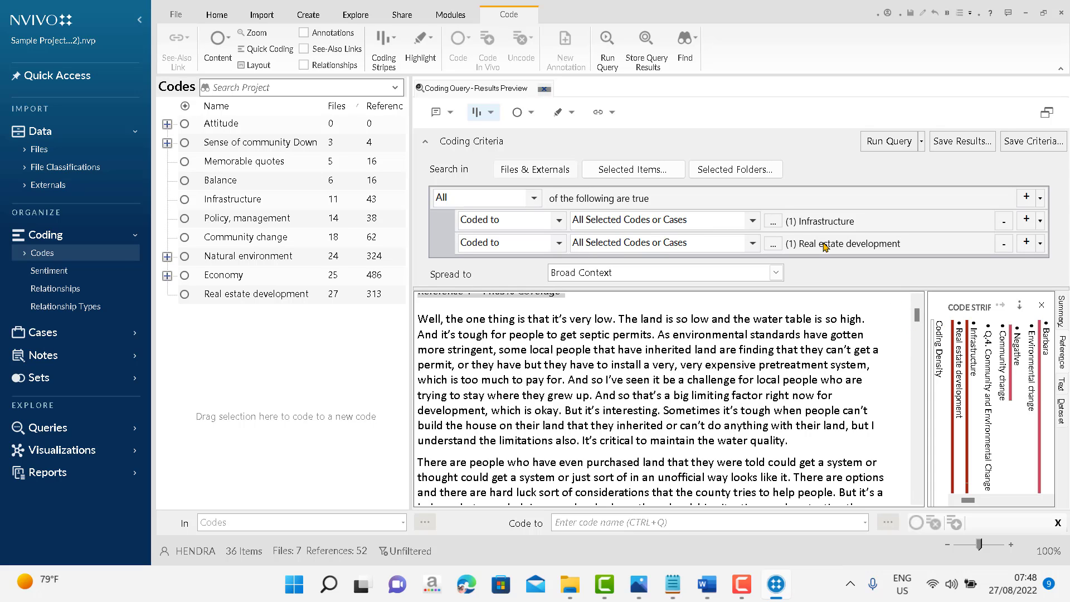
click(1041, 305)
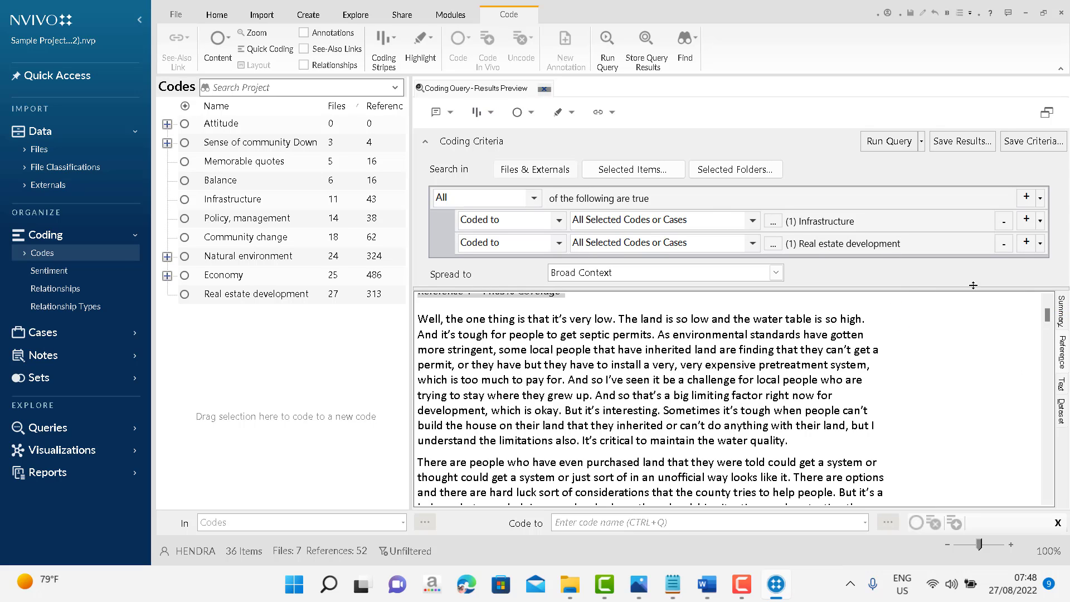
Show coding stripes beside the query results for only the Infrastructure and Real estate development codes.
click(488, 112)
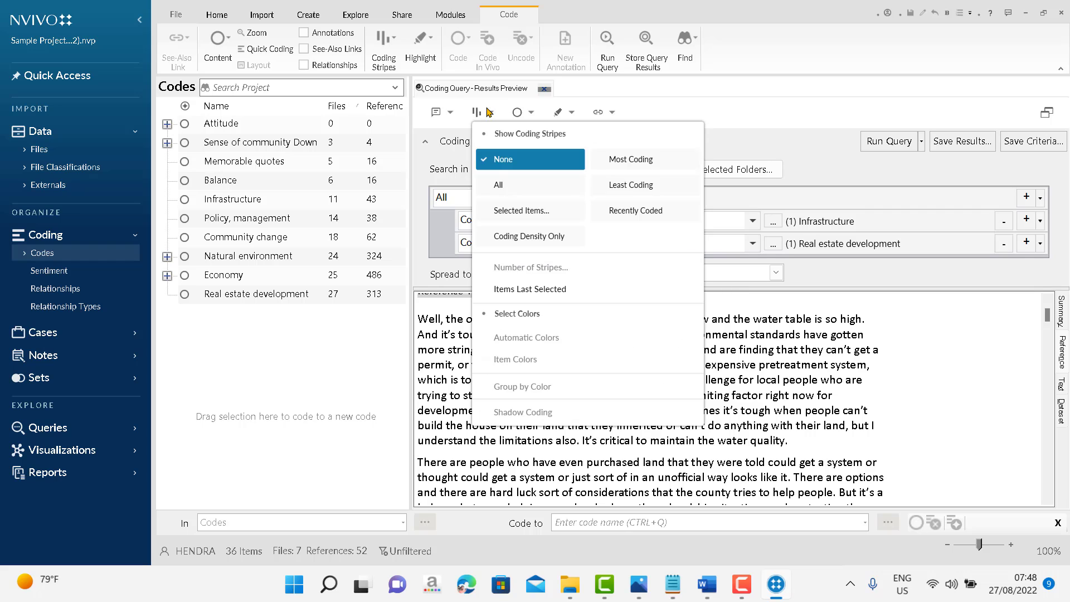
click(513, 210)
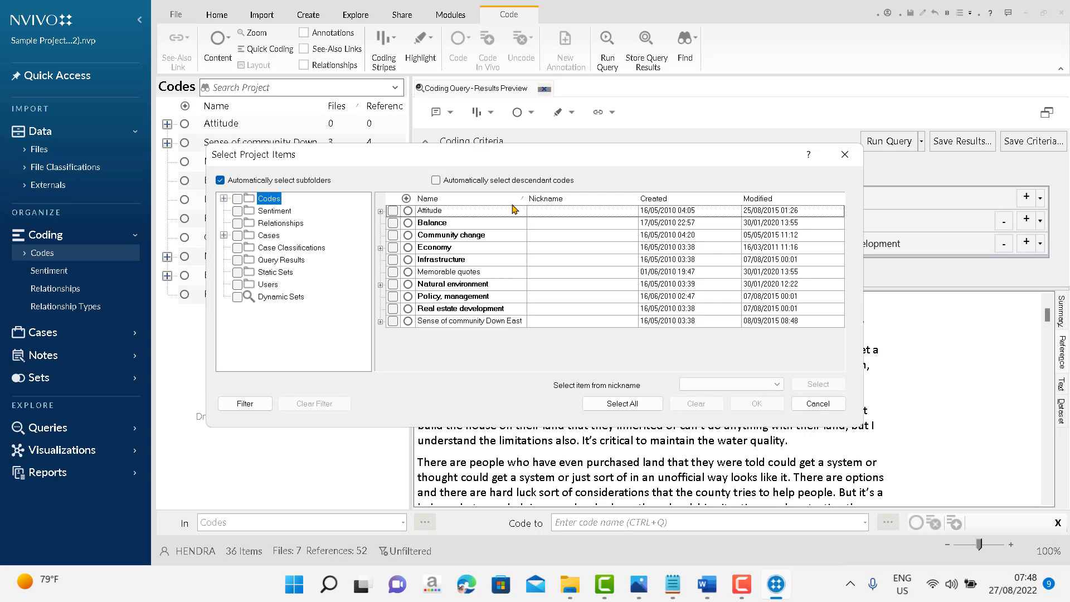
click(393, 261)
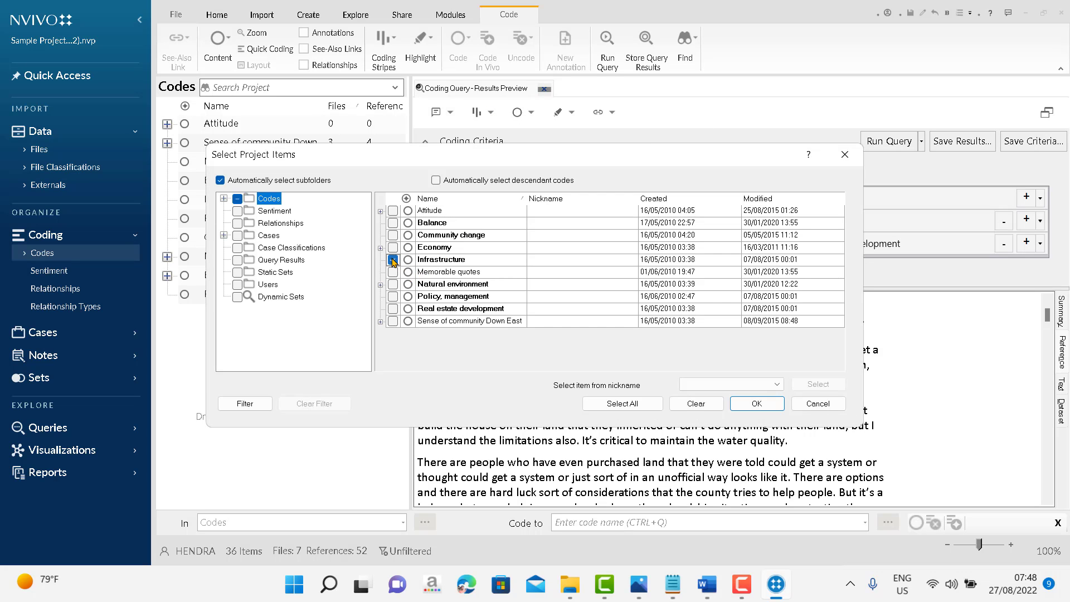
click(393, 309)
click(756, 403)
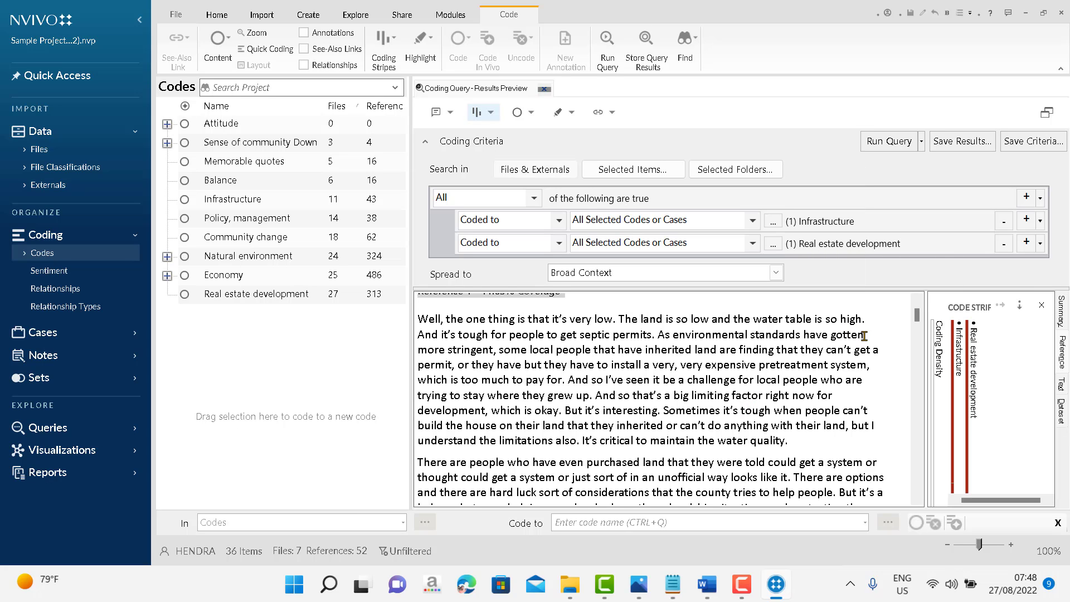
Examine how the Infrastructure and Real estate development stripes line up with the coded references in the results.
scroll(917, 320, down, 2)
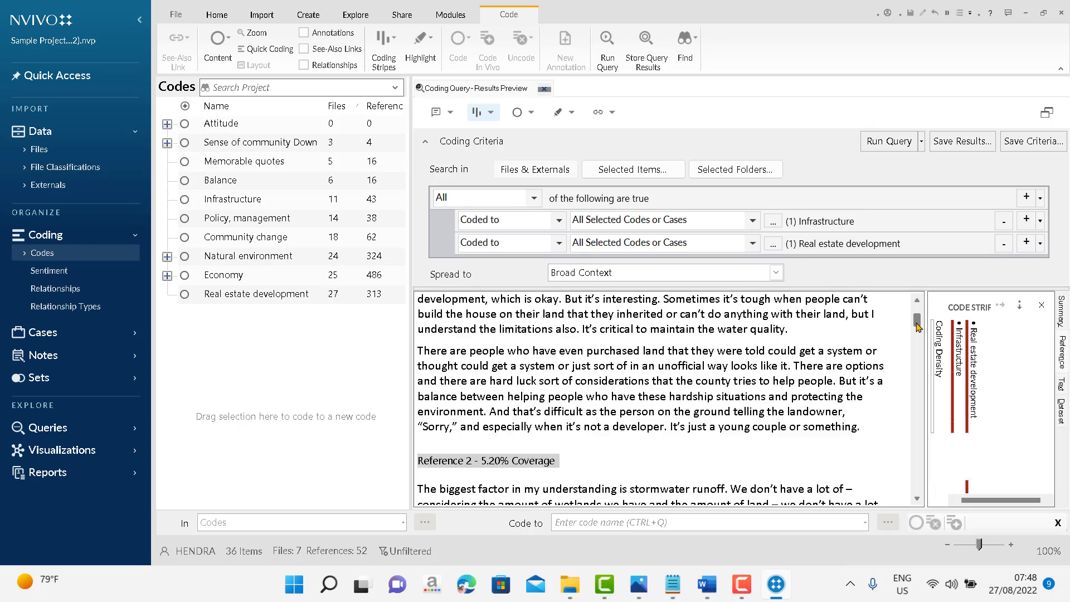
scroll(917, 322, up, 3)
scroll(917, 326, down, 3)
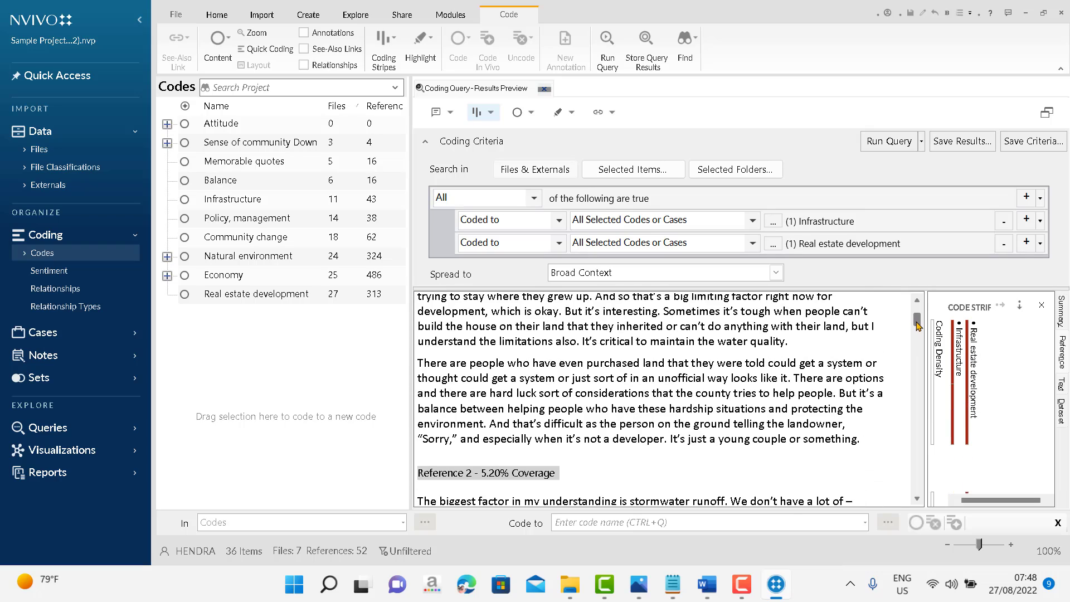
scroll(917, 326, down, 3)
scroll(919, 330, down, 4)
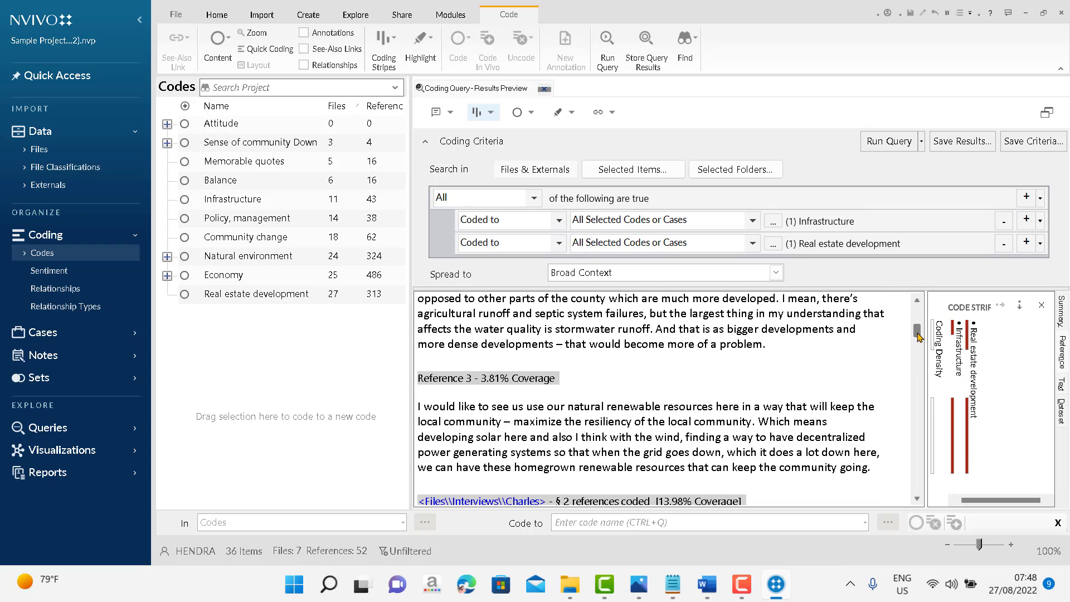
scroll(918, 332, up, 3)
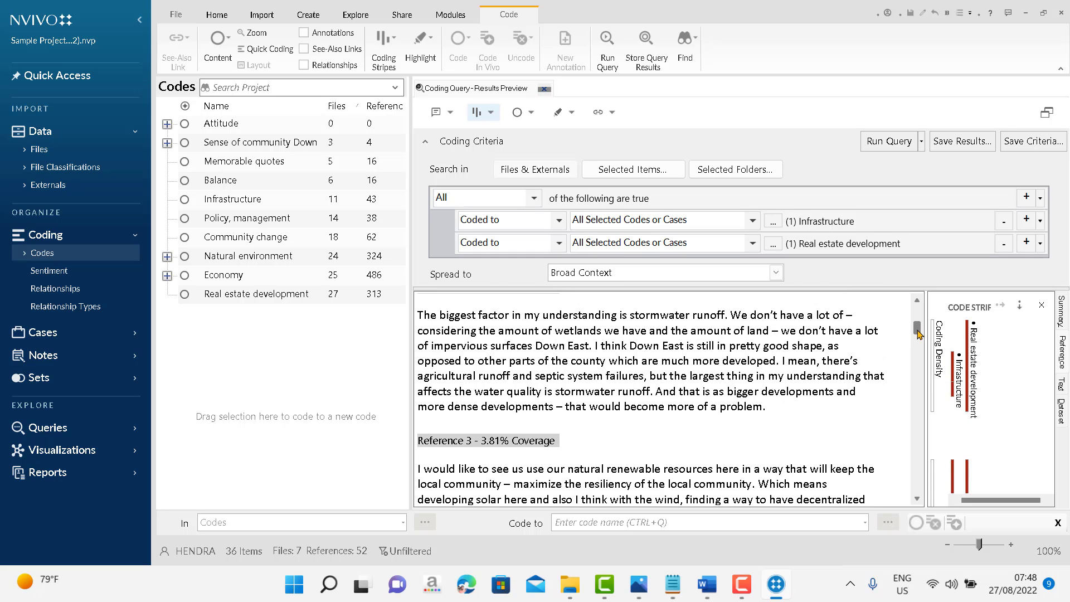
scroll(917, 332, up, 1)
drag(917, 329, 915, 301)
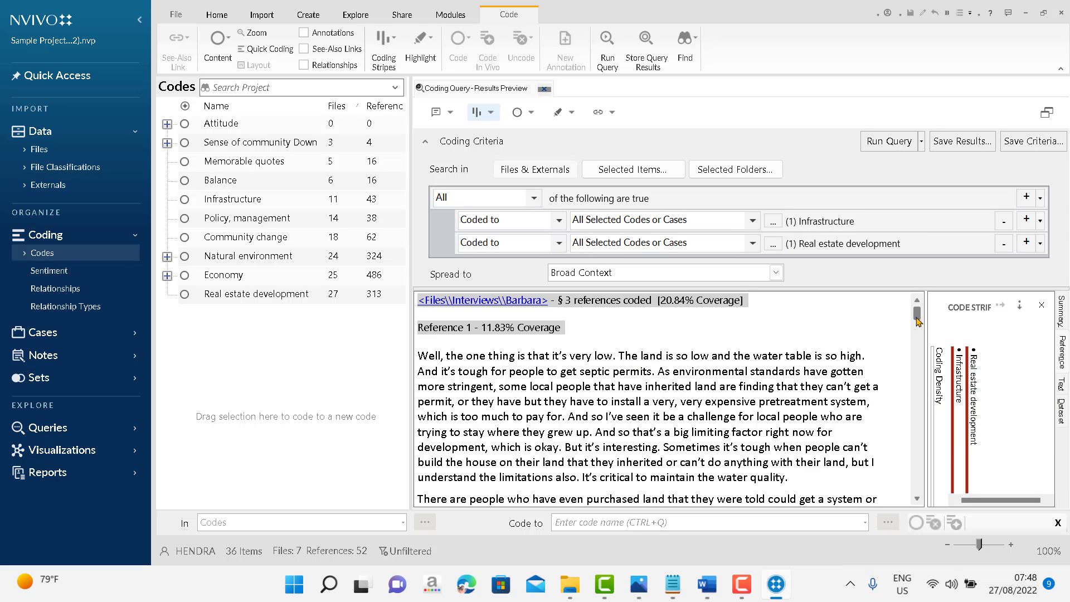
Highlight the coding in the query results for only the Infrastructure and Real estate development codes.
click(572, 113)
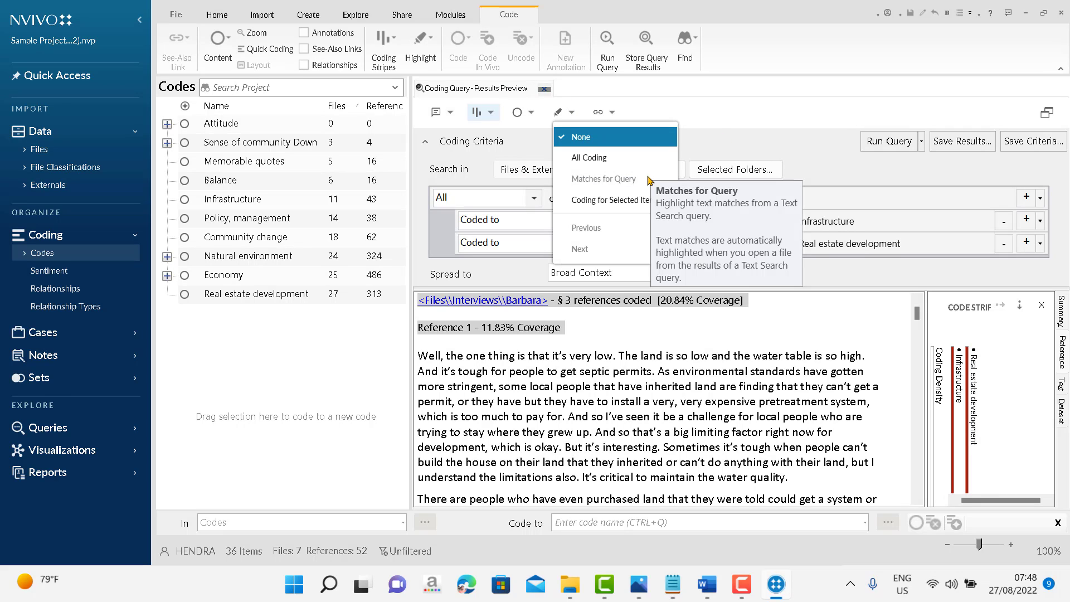
click(598, 205)
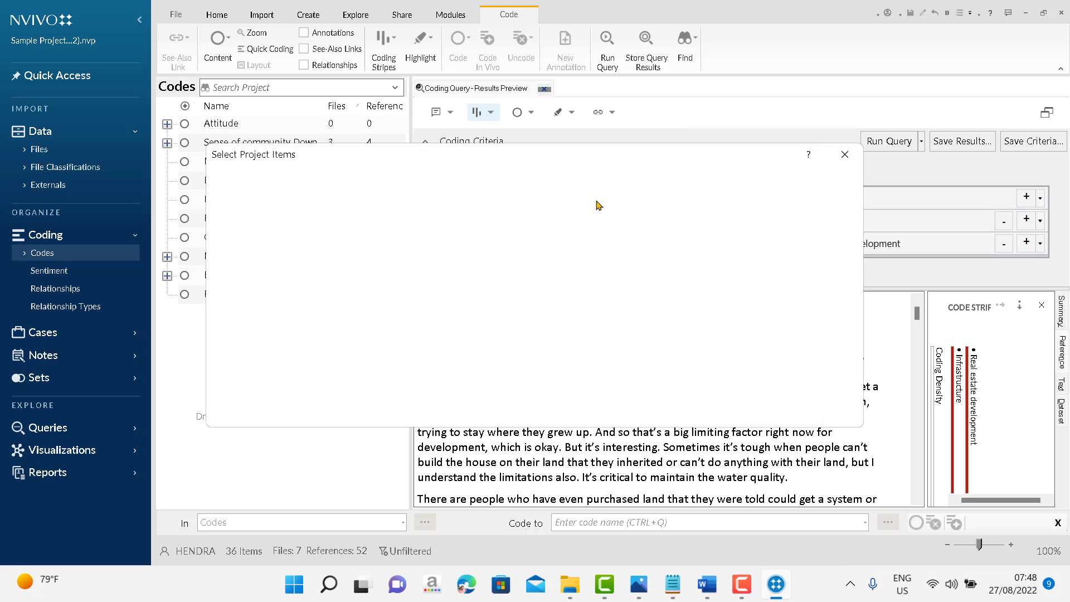
click(393, 260)
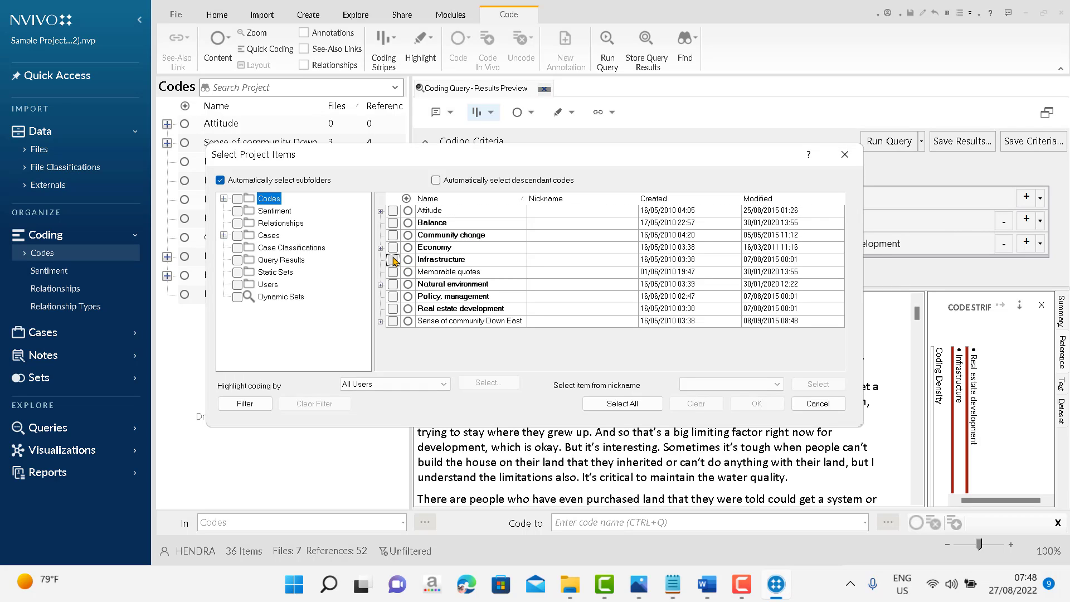
click(393, 308)
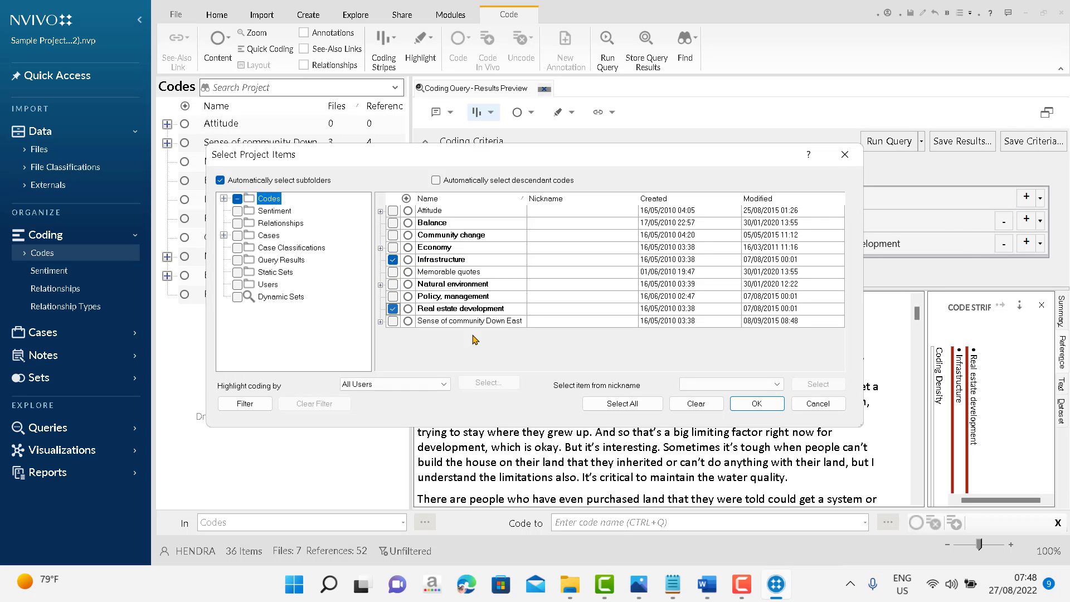
click(754, 405)
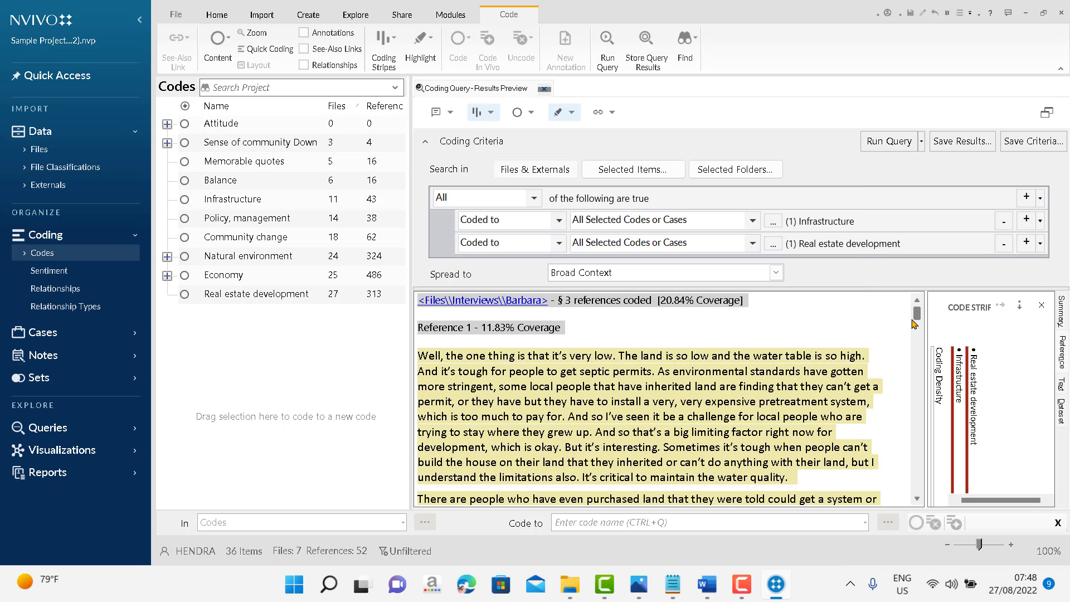
Examine the highlighted passages in Barbara's interview references against the Infrastructure and Real estate development coding stripes.
scroll(914, 322, down, 1)
drag(913, 324, 915, 321)
drag(917, 316, 917, 323)
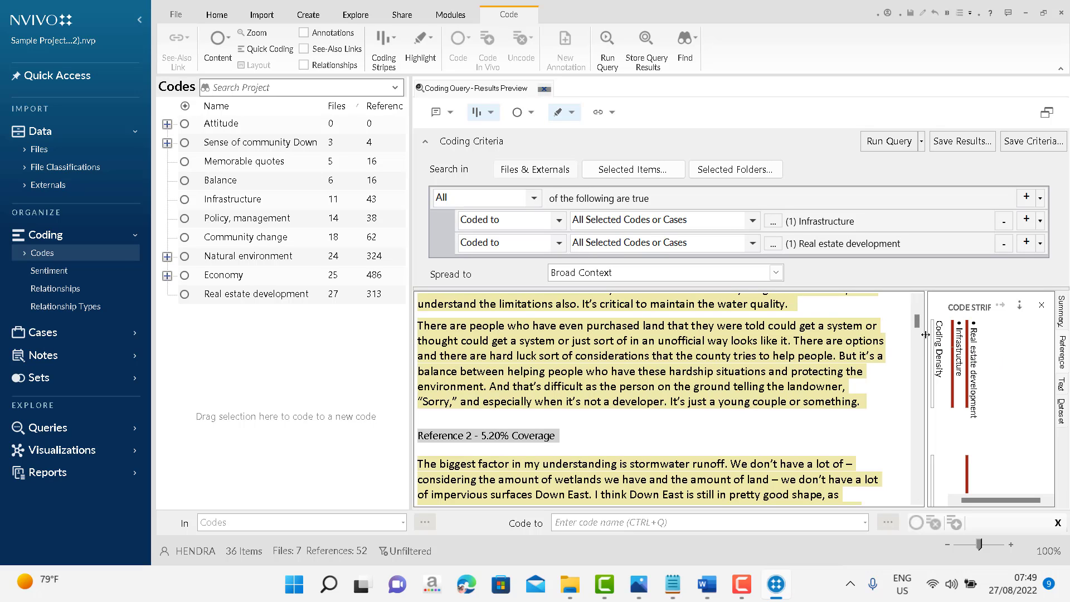
drag(919, 327, 919, 333)
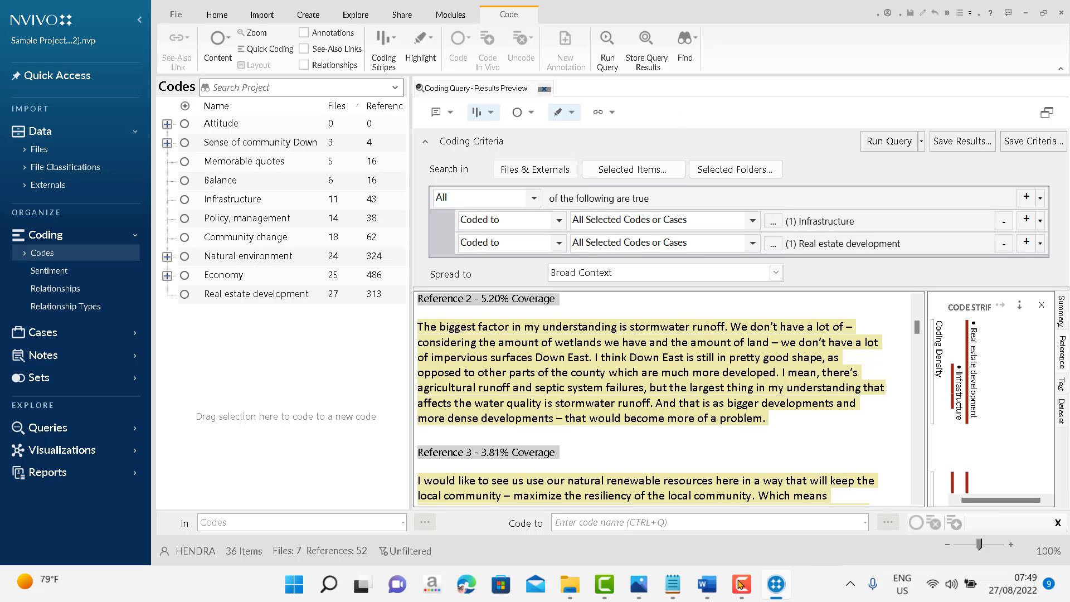
mouse_move(742, 596)
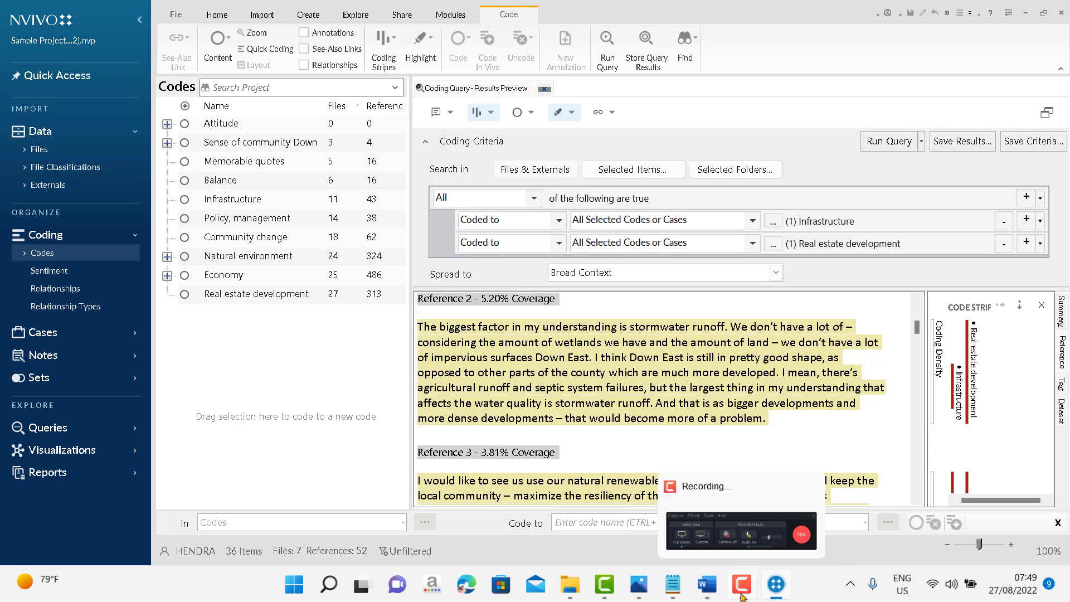